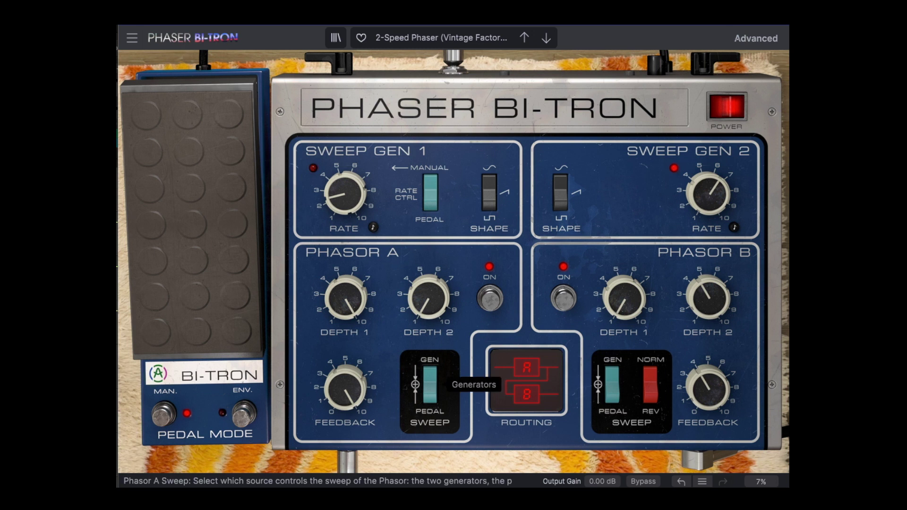
# Step: Try the Stereo Serial, Mono Parallel and Stereo Parallel routings, and return to Mono Serial
pyautogui.moveTo(427, 409)
pyautogui.mouseDown()
pyautogui.moveTo(428, 418)
pyautogui.moveTo(428, 408)
pyautogui.mouseUp()
pyautogui.click(520, 397)
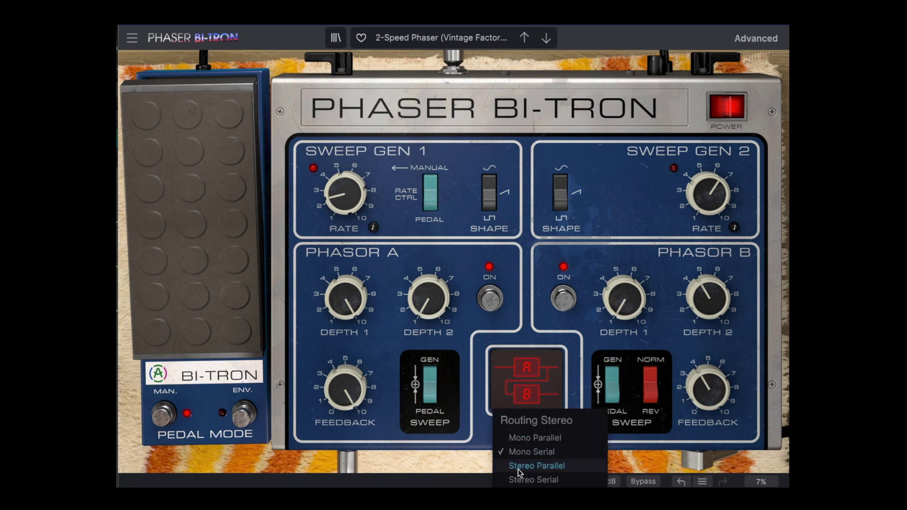
pyautogui.click(518, 477)
pyautogui.click(521, 406)
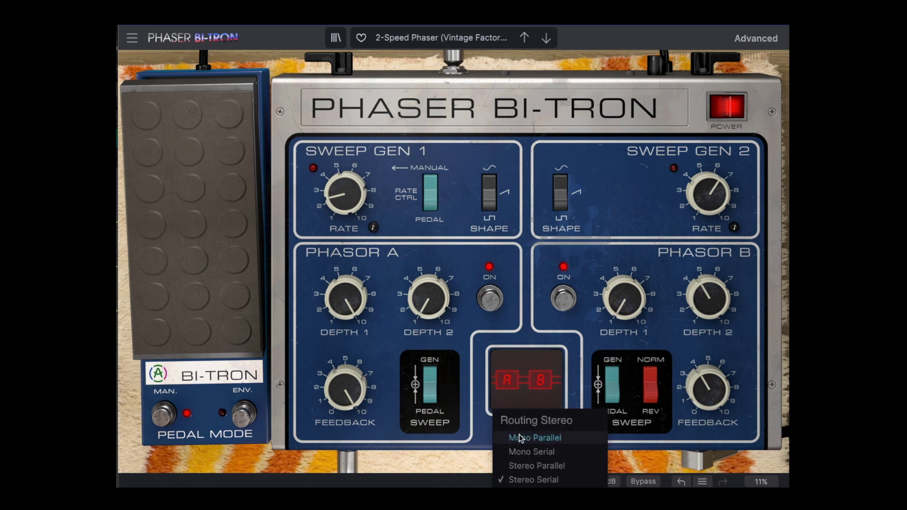
pyautogui.click(520, 439)
pyautogui.click(523, 404)
pyautogui.click(520, 466)
pyautogui.click(526, 394)
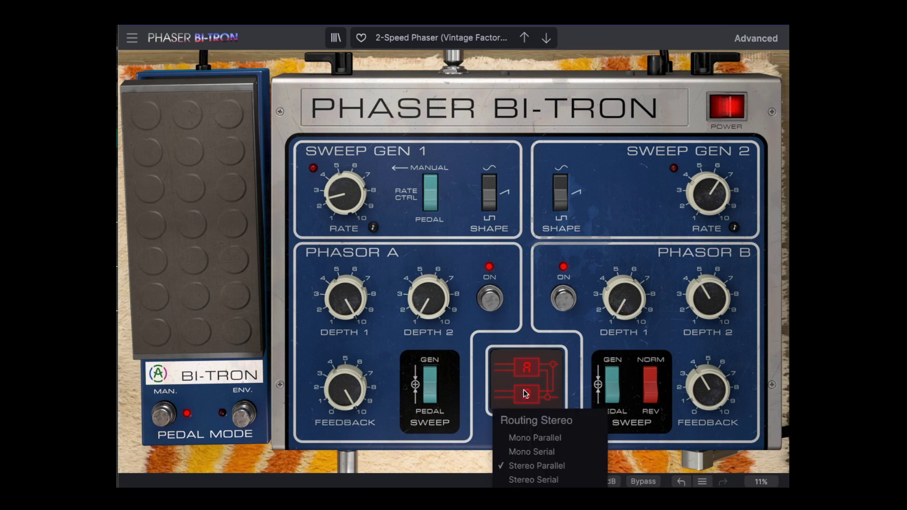
pyautogui.click(523, 452)
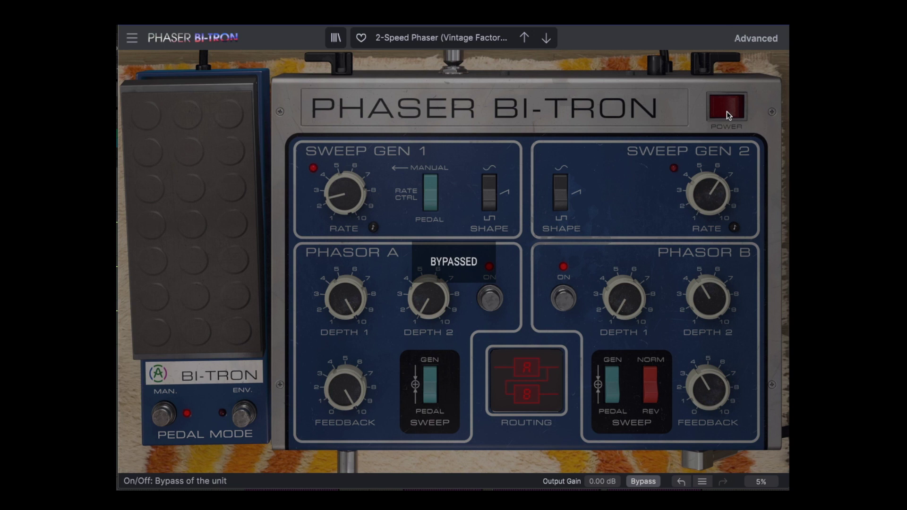
# Step: Toggle the unit's power to compare the bypassed and active sound, ending with it switched on
pyautogui.click(727, 112)
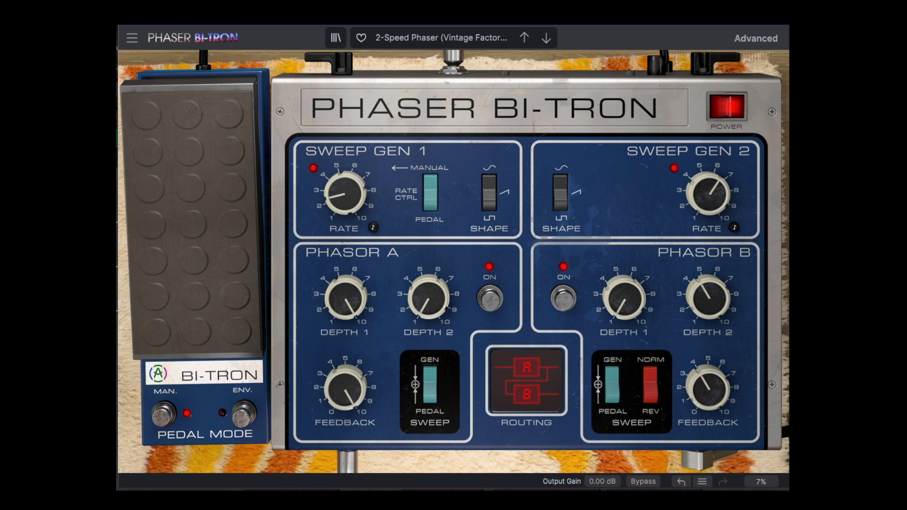
pyautogui.moveTo(624, 297)
pyautogui.mouseDown()
pyautogui.moveTo(624, 271)
pyautogui.moveTo(624, 289)
pyautogui.mouseUp()
pyautogui.moveTo(707, 388)
pyautogui.mouseDown()
pyautogui.moveTo(707, 358)
pyautogui.moveTo(708, 398)
pyautogui.moveTo(711, 391)
pyautogui.mouseUp()
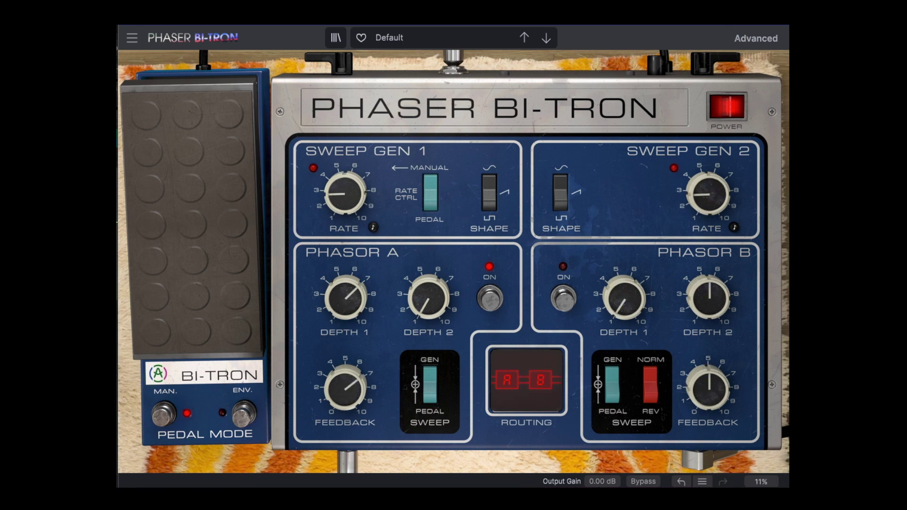
pyautogui.click(717, 109)
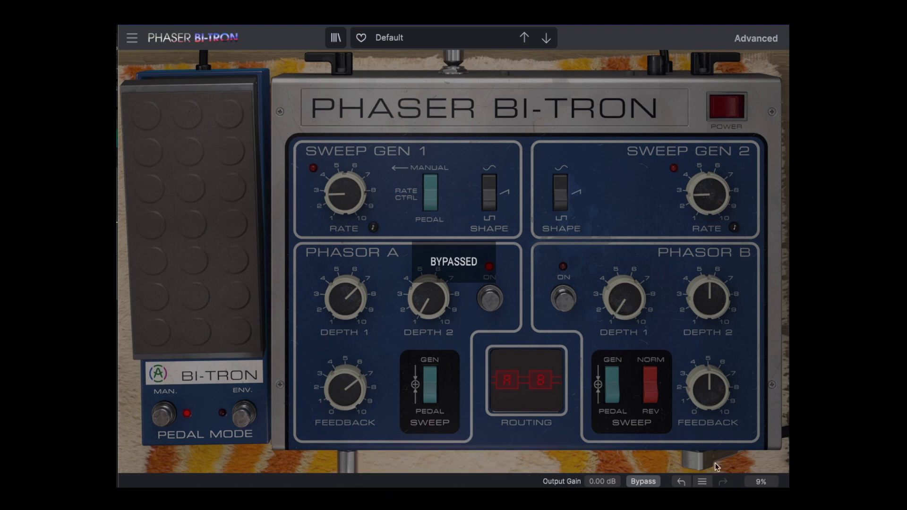
pyautogui.click(729, 112)
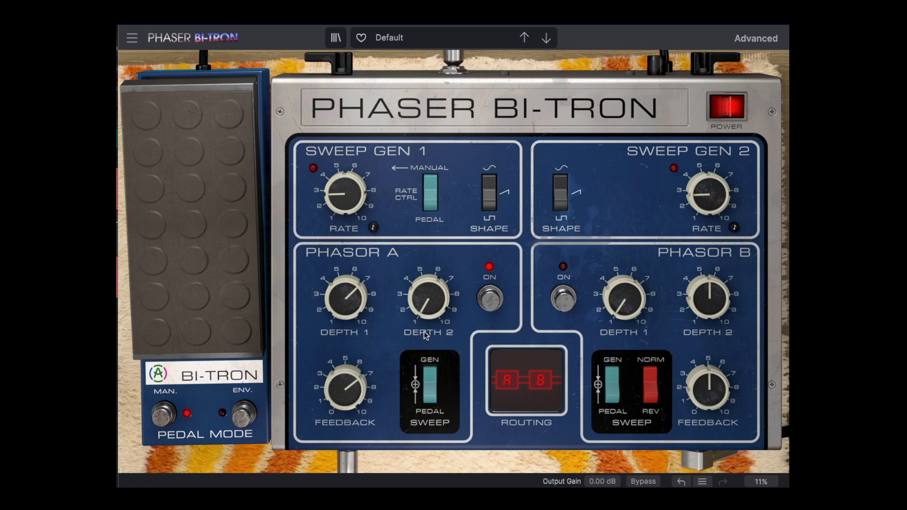
# Step: Raise Phasor A's Depth 2 to 7.59
pyautogui.moveTo(427, 306)
pyautogui.moveTo(427, 306); pyautogui.dragTo(427, 265)
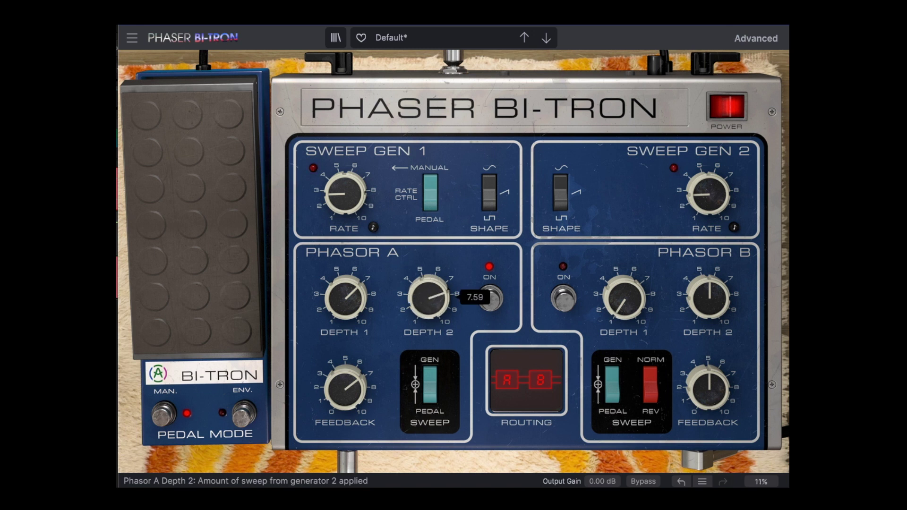
# Step: Set Sweep Gen 2's rate to 3.90 Hz and switch its shape to Square
pyautogui.moveTo(699, 210); pyautogui.dragTo(699, 193)
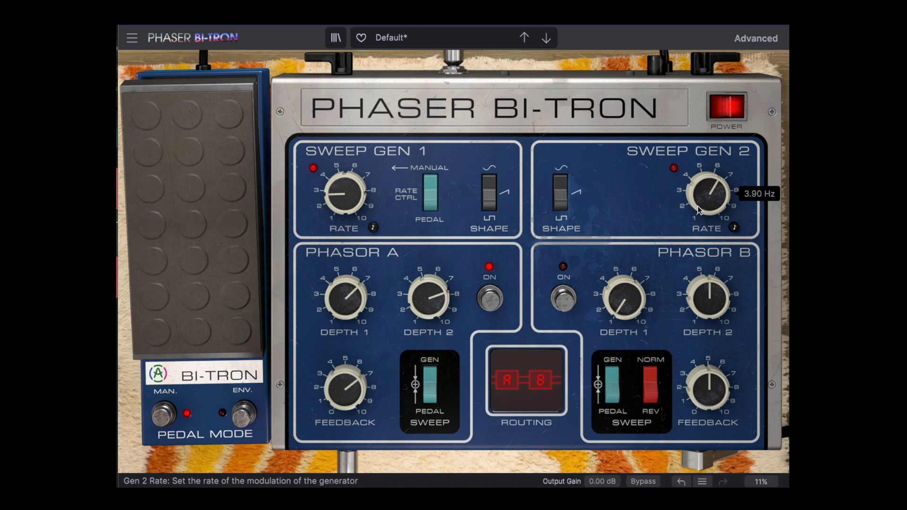
pyautogui.click(561, 191)
pyautogui.click(558, 202)
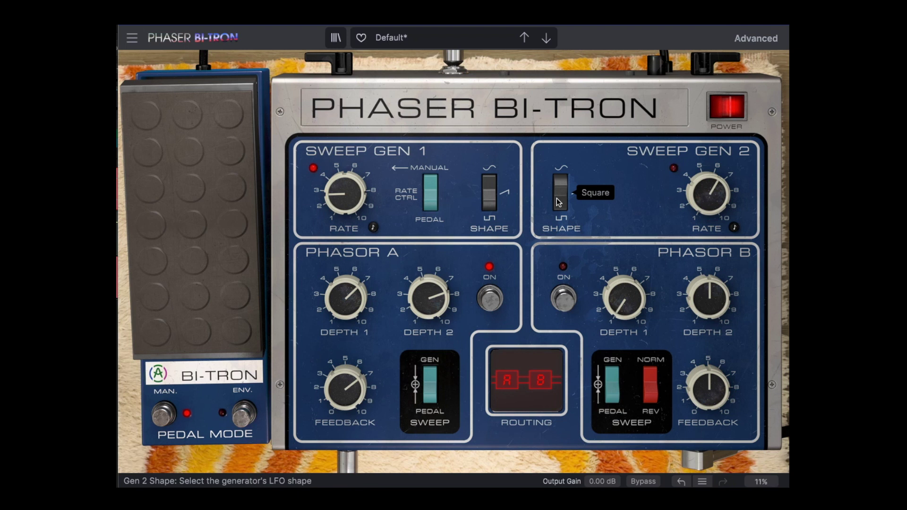
# Step: Lower Phasor A's Depth 1 to about 3 and raise its Depth 2 to 10.0
pyautogui.moveTo(345, 298); pyautogui.dragTo(345, 326)
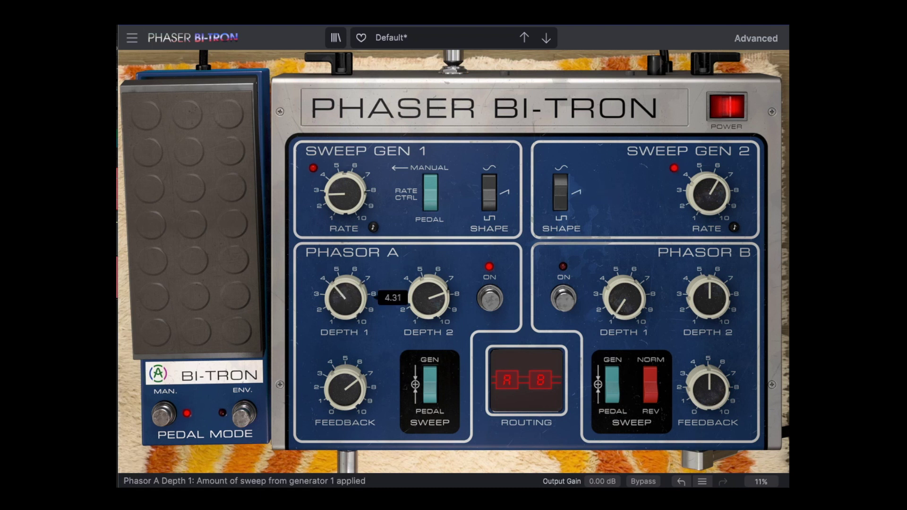
pyautogui.moveTo(439, 302); pyautogui.dragTo(438, 283)
pyautogui.click(438, 302)
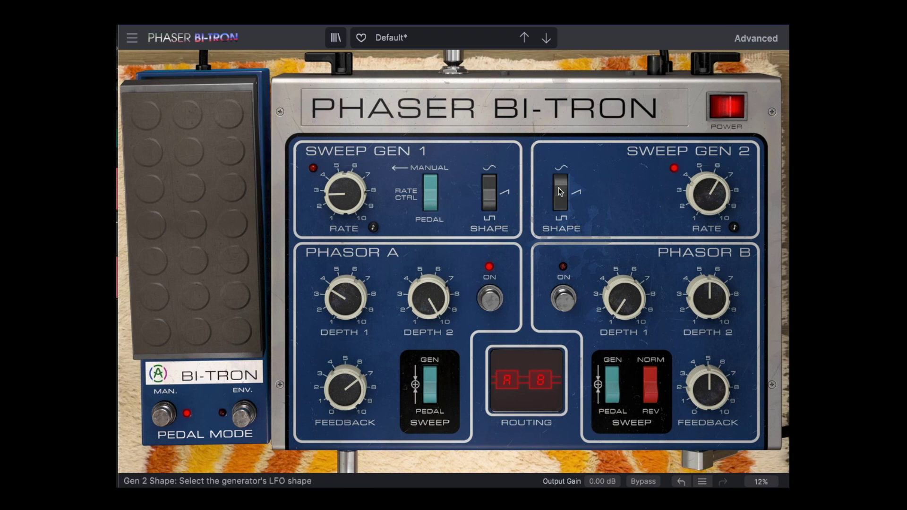
pyautogui.moveTo(559, 190)
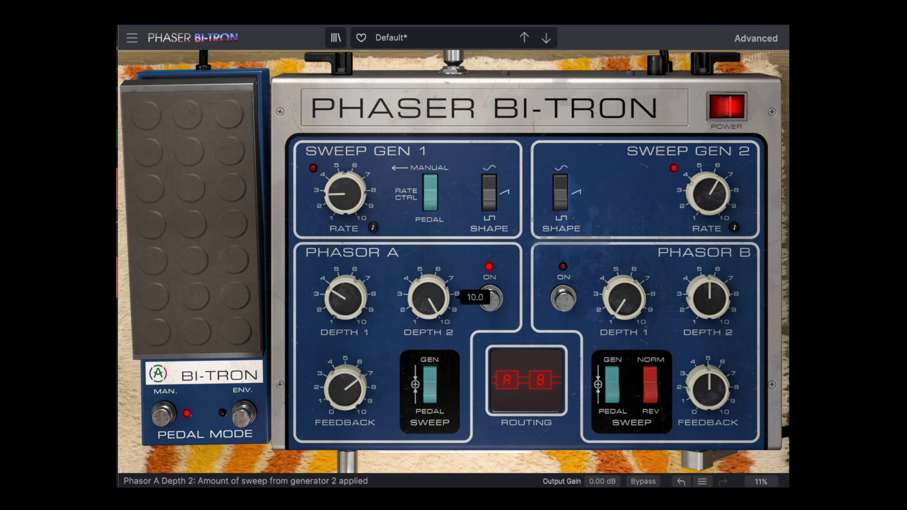
# Step: Rebalance Phasor A by lowering Depth 2 to about 7 and raising Depth 1 to about 6
pyautogui.moveTo(430, 300); pyautogui.dragTo(430, 315)
pyautogui.moveTo(358, 326); pyautogui.dragTo(357, 310)
# Step: Turn on Phasor B and set the Depth 2 amounts to about 3 on Phasor A and about 7 on Phasor B
pyautogui.click(563, 298)
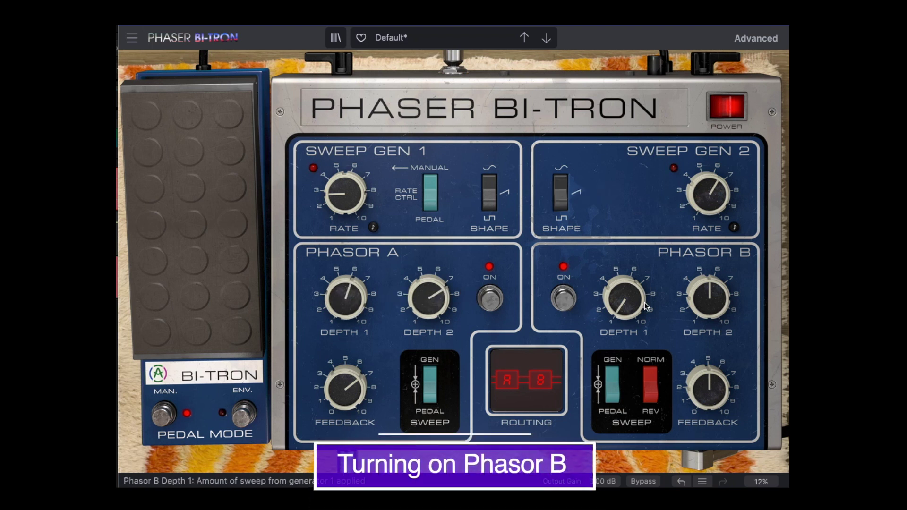
pyautogui.moveTo(429, 298); pyautogui.dragTo(429, 326)
pyautogui.moveTo(708, 302); pyautogui.dragTo(709, 293)
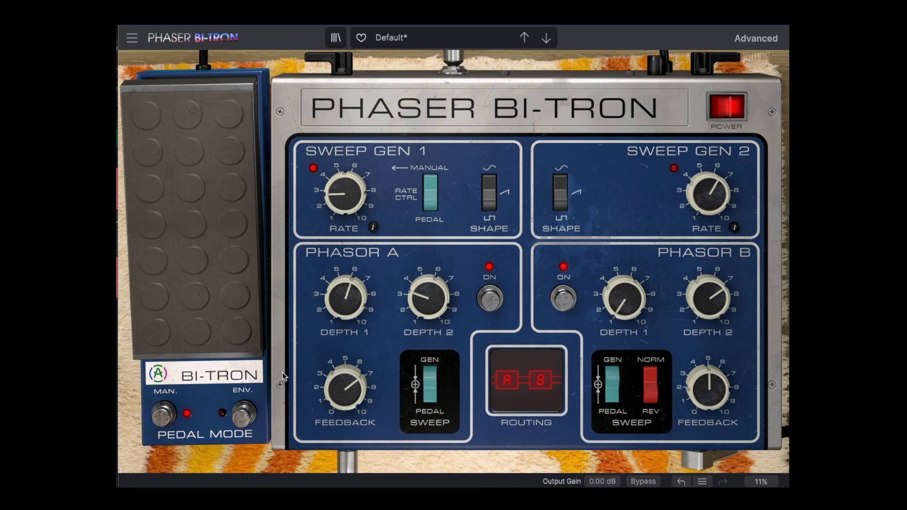
# Step: Ride the foot pedal manually to a new position and switch Phasor B off
pyautogui.moveTo(194, 212); pyautogui.dragTo(194, 175)
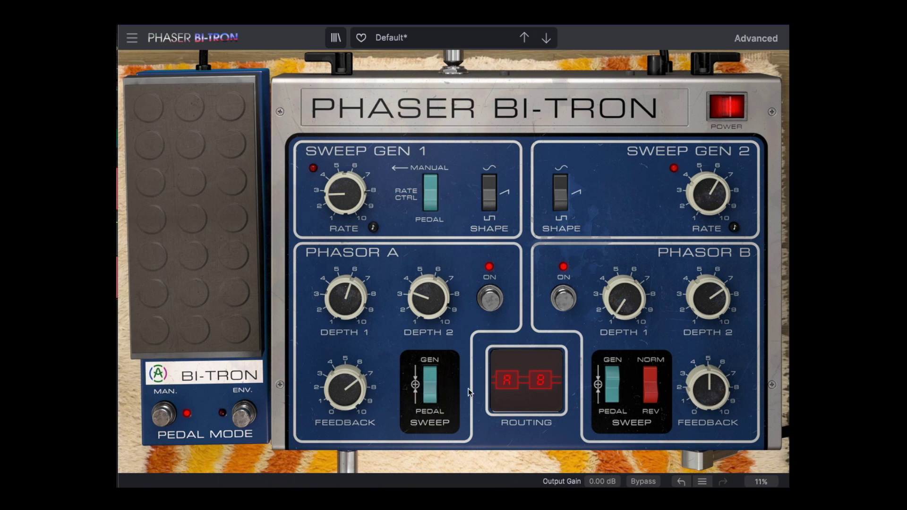
pyautogui.click(566, 303)
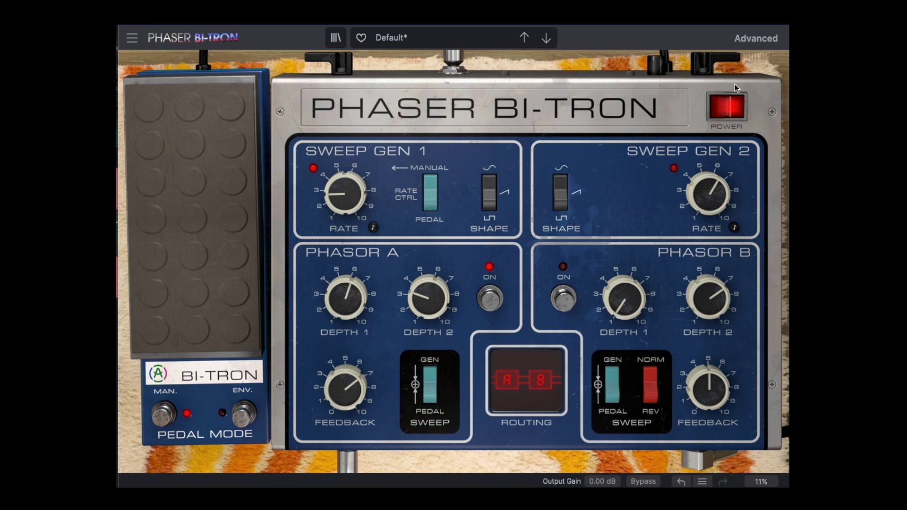
# Step: Show the advanced controls and readjust Phasor A with Depth 2 at its minimum and Depth 1 at about 7
pyautogui.click(765, 39)
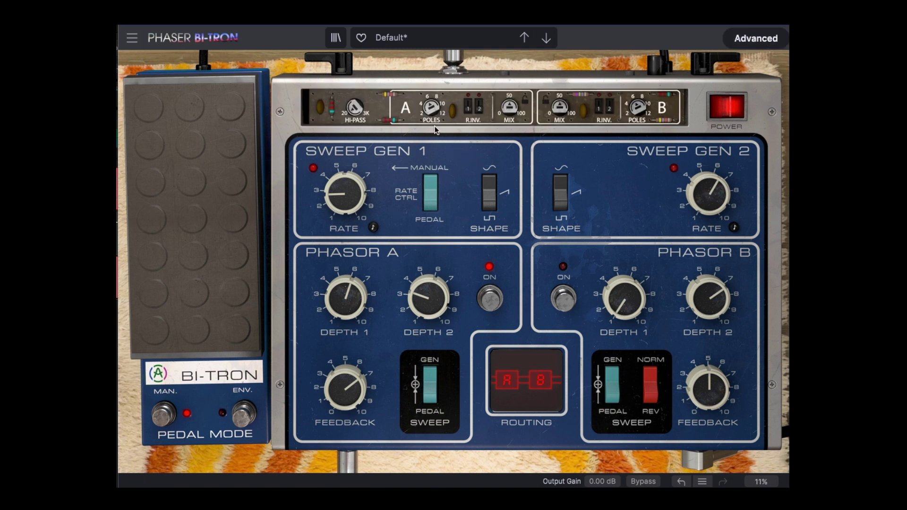
pyautogui.moveTo(431, 109)
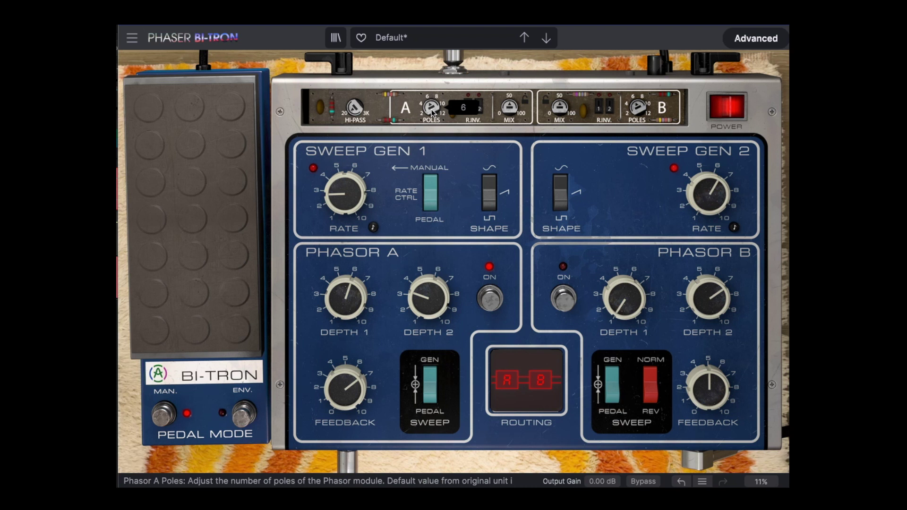
pyautogui.moveTo(427, 297); pyautogui.dragTo(427, 324)
pyautogui.scroll(5, 358, 298)
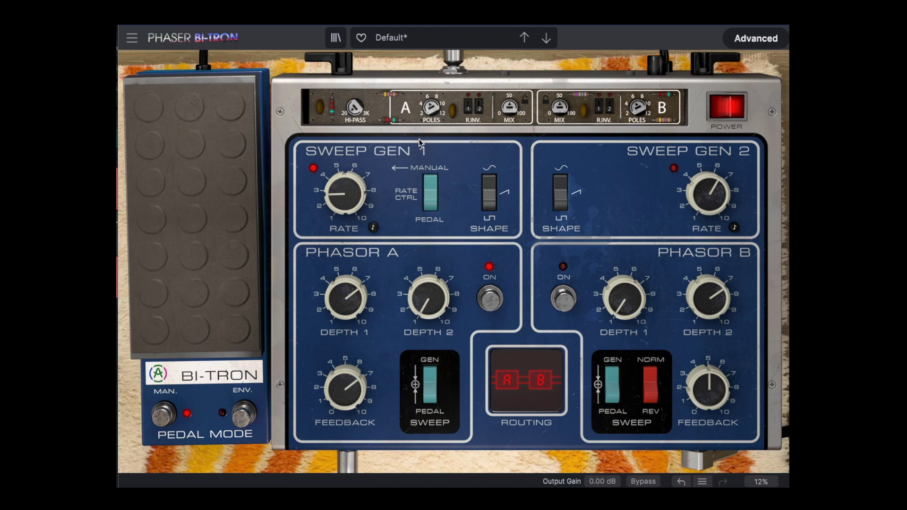
# Step: Increase Phasor A's number of poles and raise its Feedback to 9.12
pyautogui.moveTo(431, 109)
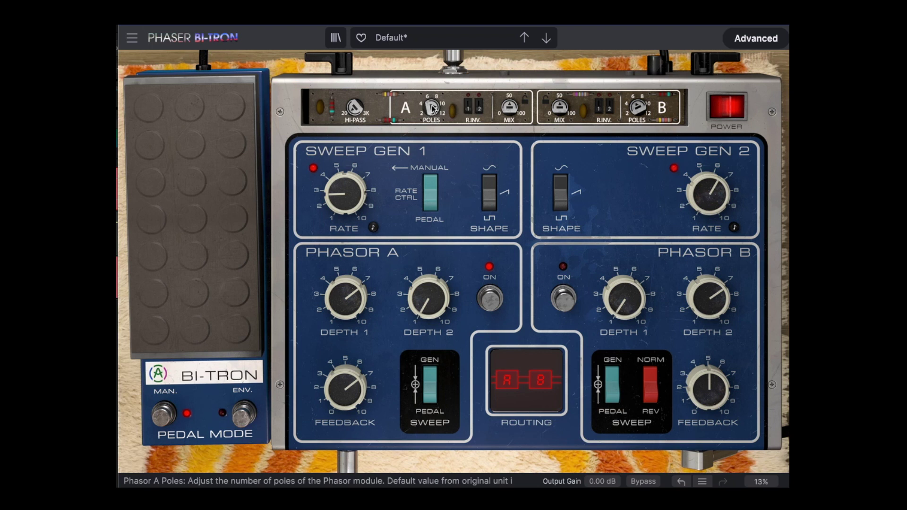
pyautogui.moveTo(431, 107); pyautogui.dragTo(431, 88)
pyautogui.moveTo(346, 388); pyautogui.dragTo(345, 365)
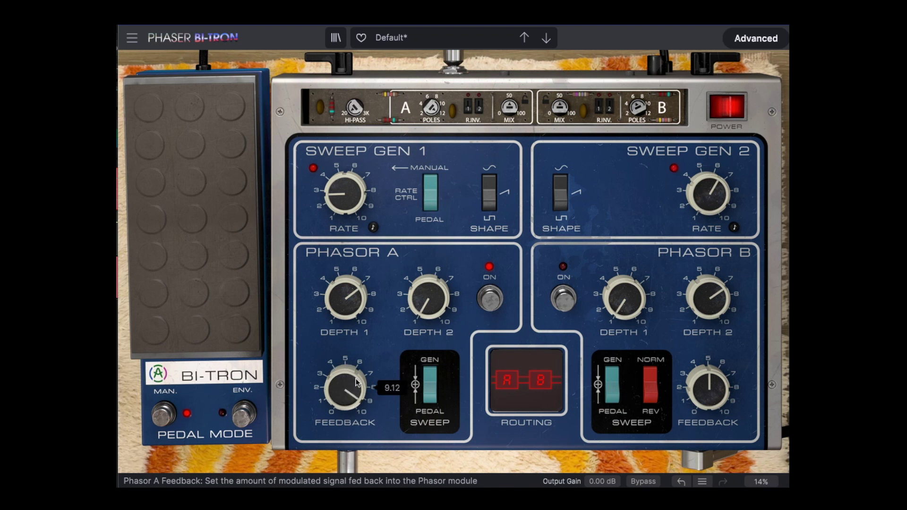
# Step: Try Phasor A's Depth 2 at about 3 and vary its number of poles down and up
pyautogui.moveTo(428, 298); pyautogui.dragTo(428, 285)
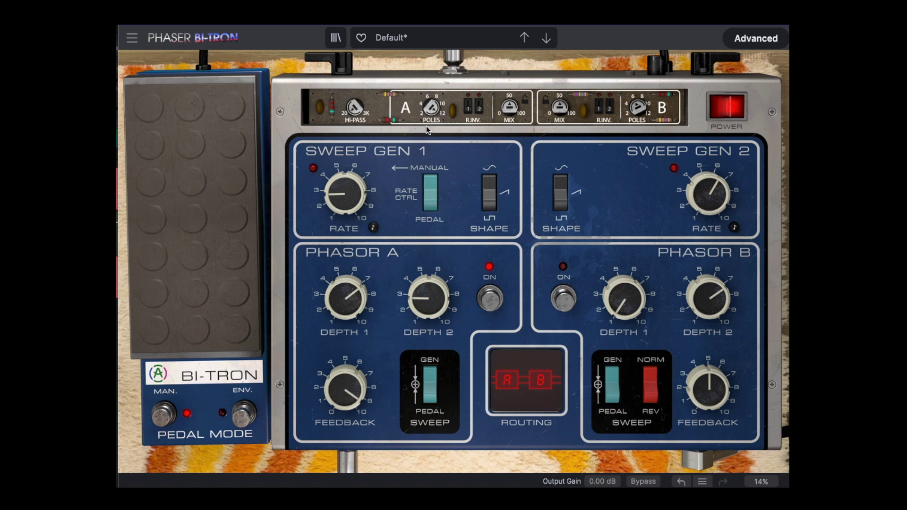
pyautogui.moveTo(429, 107)
pyautogui.scroll(-5, 429, 107)
pyautogui.scroll(-3, 415, 287)
pyautogui.scroll(5, 347, 194)
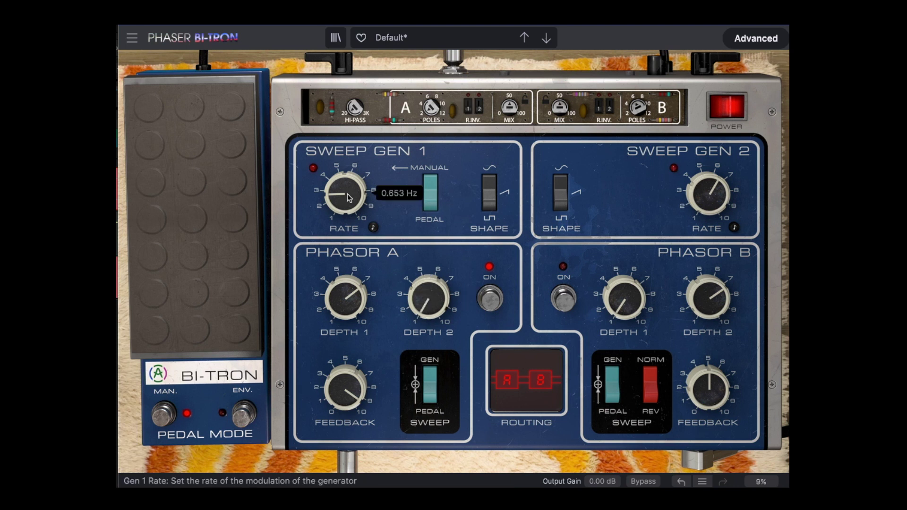
# Step: Raise Sweep Gen 1's rate to 4.31 Hz and set Phasor A's poles to 6
pyautogui.scroll(8, 345, 193)
pyautogui.scroll(3, 348, 194)
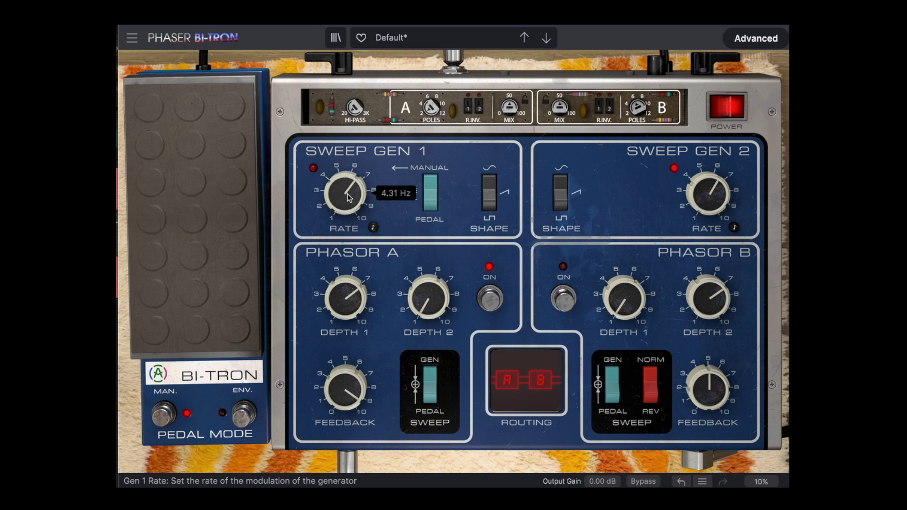
pyautogui.moveTo(344, 309)
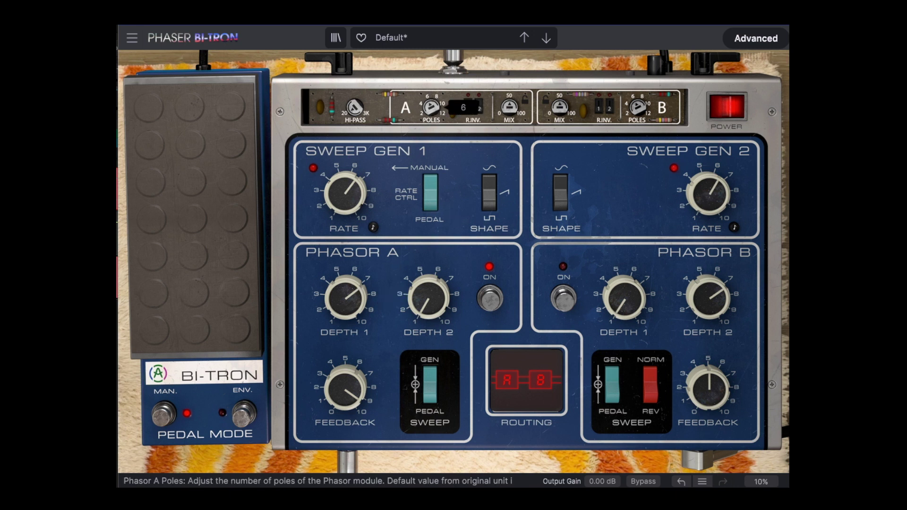
# Step: Set Phasor B's poles to 10 and turn Phasor B on
pyautogui.moveTo(637, 107)
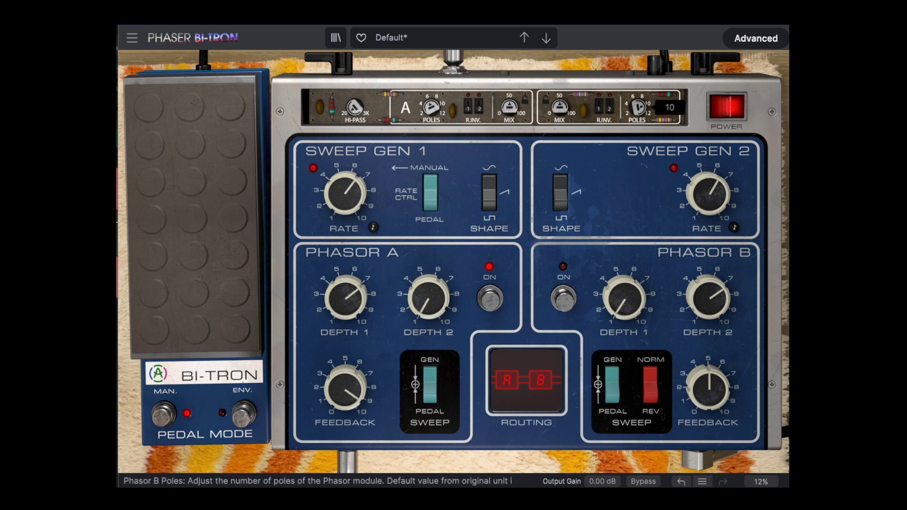
pyautogui.click(564, 299)
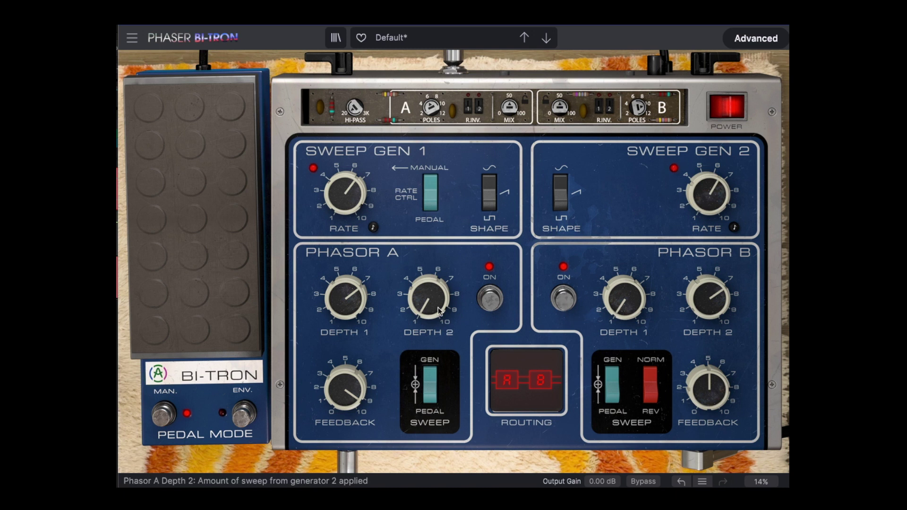
# Step: Lower Sweep Gen 1's rate to about 3 on the dial and change the stereo routing to Mono Parallel
pyautogui.moveTo(345, 193)
pyautogui.moveTo(345, 192); pyautogui.dragTo(345, 222)
pyautogui.click(535, 384)
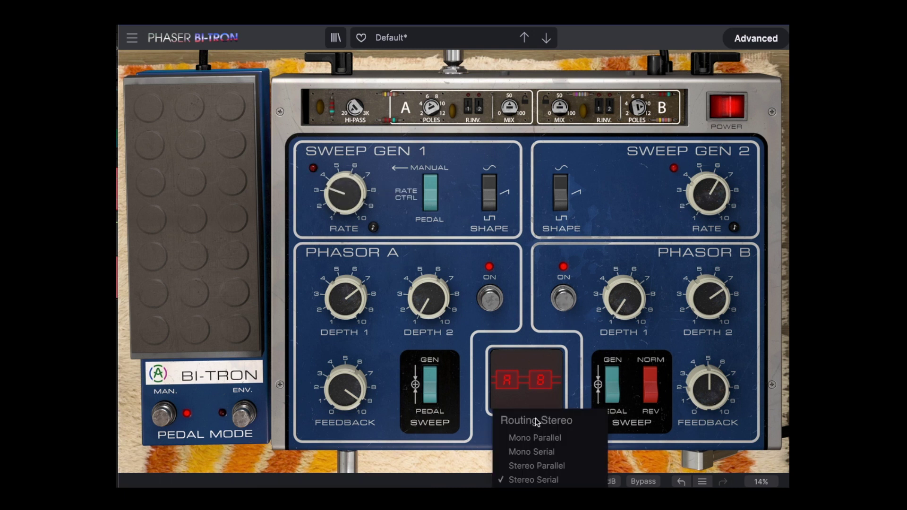
pyautogui.click(534, 438)
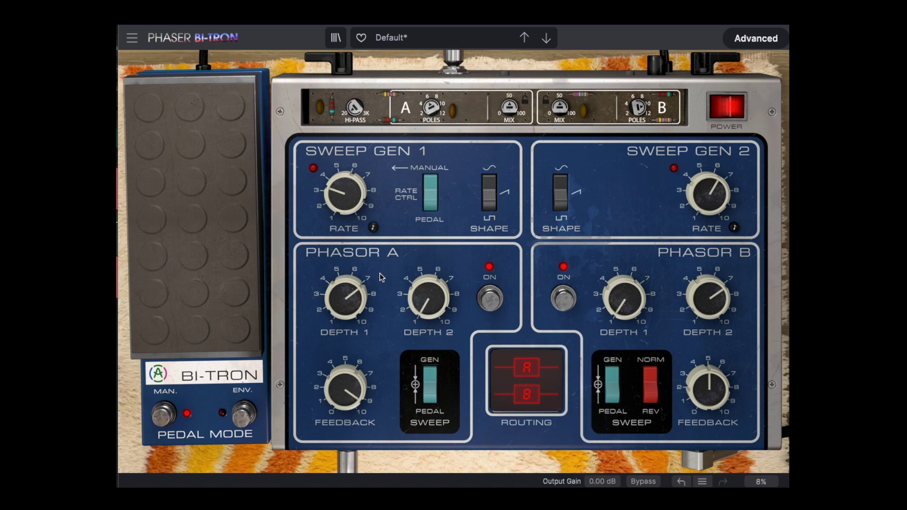
pyautogui.moveTo(692, 281)
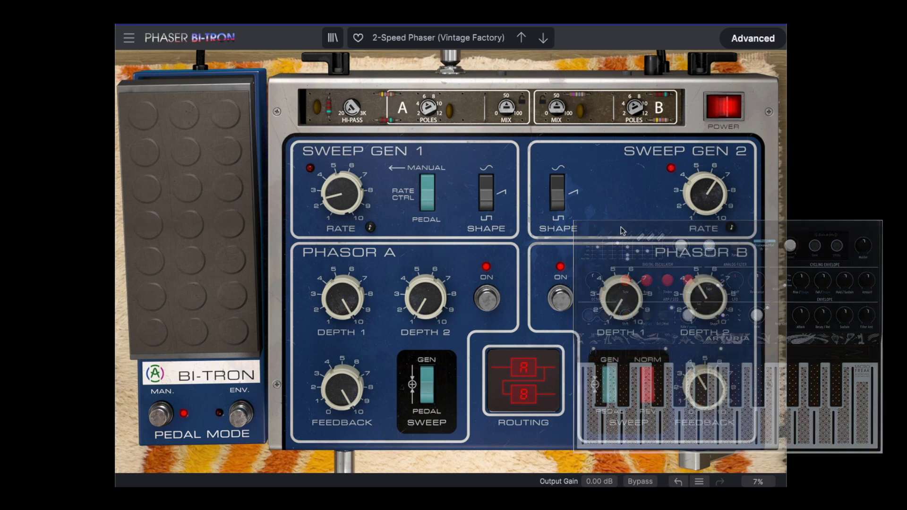
# Step: Toggle Sweep Gen 2's shape in the 2-Speed Phaser preset and raise its rate to about 7 on the dial
pyautogui.click(558, 194)
pyautogui.click(557, 193)
pyautogui.moveTo(699, 211); pyautogui.dragTo(699, 198)
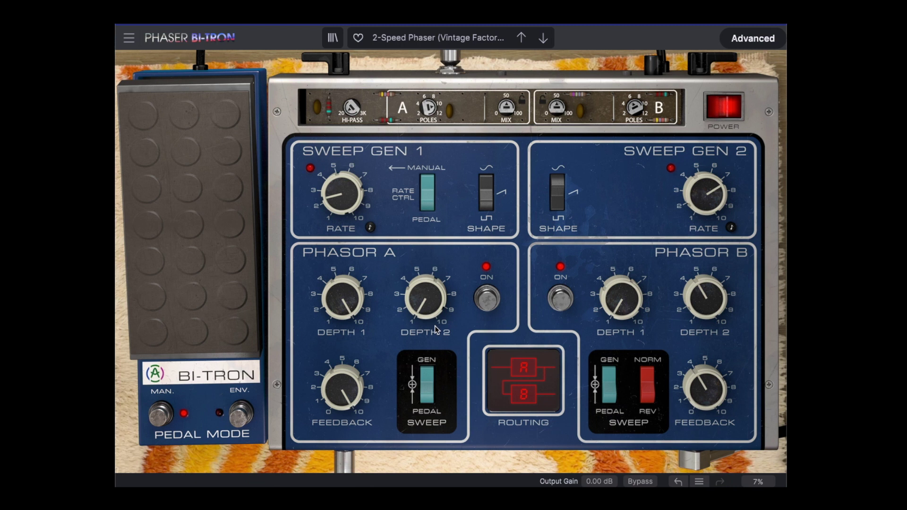
pyautogui.moveTo(431, 309)
pyautogui.mouseDown()
pyautogui.moveTo(431, 286)
pyautogui.moveTo(432, 311)
pyautogui.mouseUp()
pyautogui.click(430, 392)
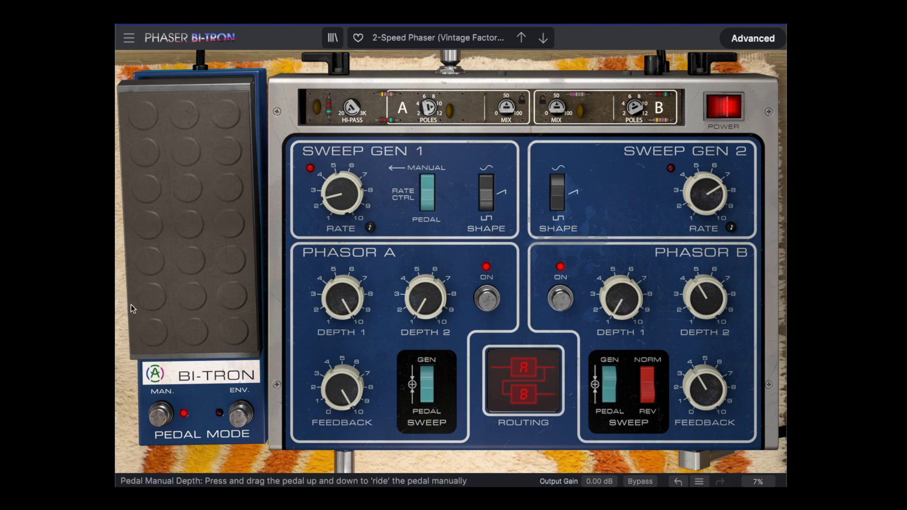
# Step: Ride the foot pedal manually with the pedal mode set to manual
pyautogui.moveTo(168, 317)
pyautogui.moveTo(168, 316); pyautogui.dragTo(168, 293)
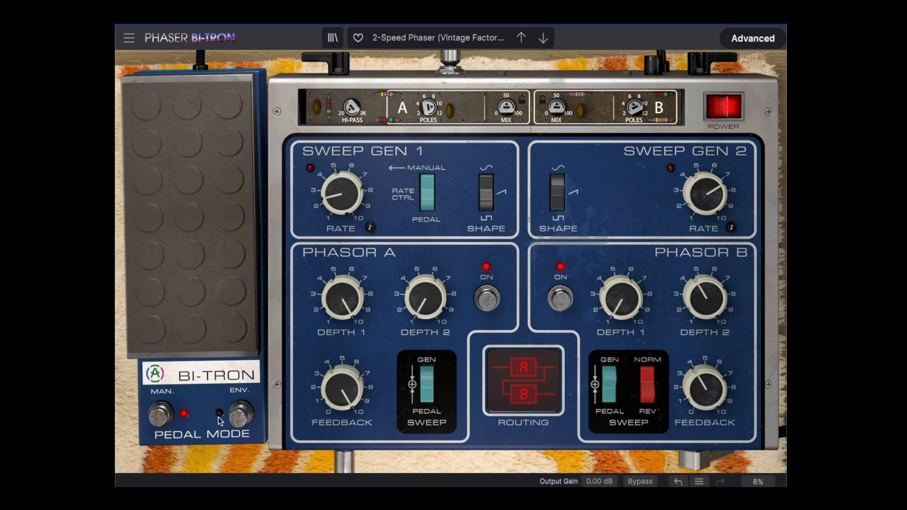
# Step: Switch the pedal mode to envelope to bring up the Envelope Follower controls
pyautogui.click(238, 418)
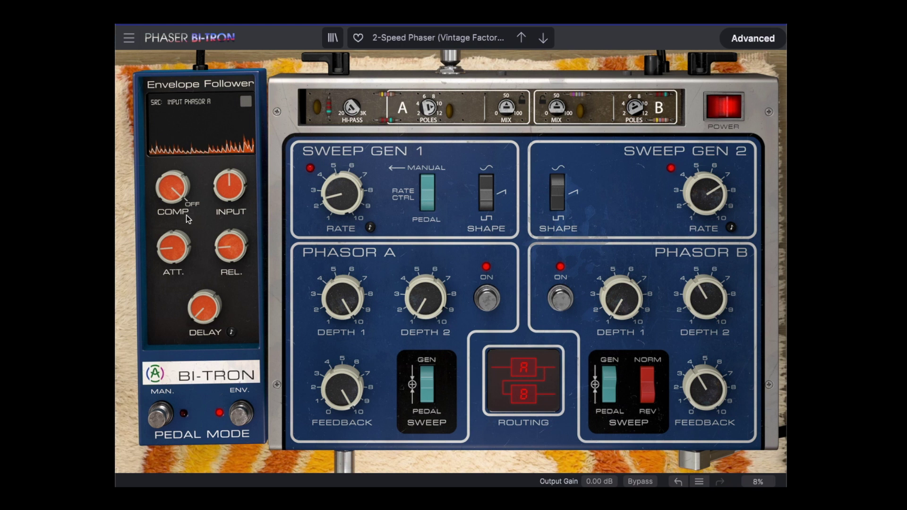
pyautogui.moveTo(173, 188)
pyautogui.scroll(-5, 184, 198)
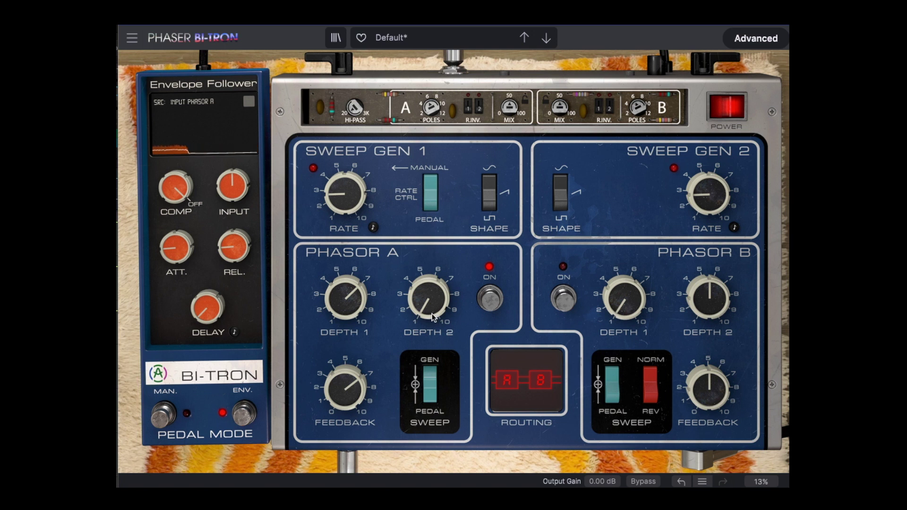
# Step: Raise Phasor A's feedback to about 8 on the dial in the Default preset
pyautogui.scroll(3, 345, 388)
pyautogui.moveTo(430, 107)
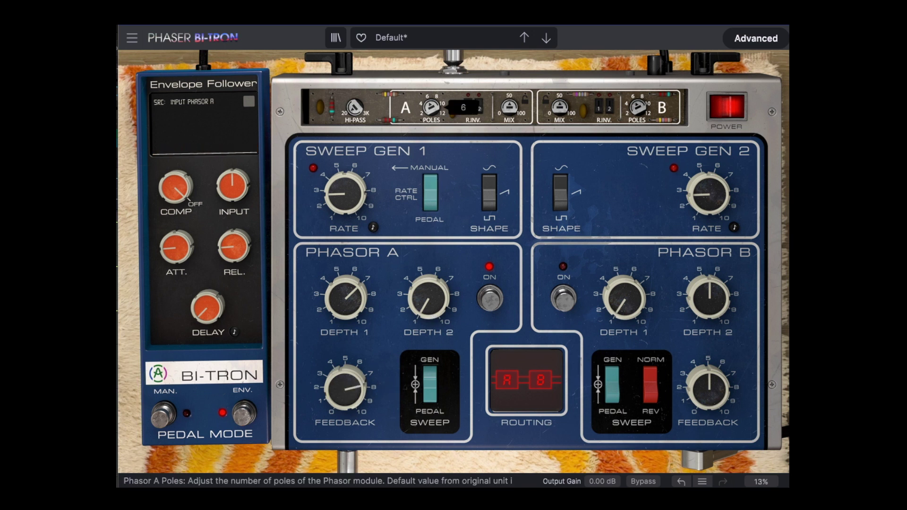
pyautogui.scroll(3, 236, 193)
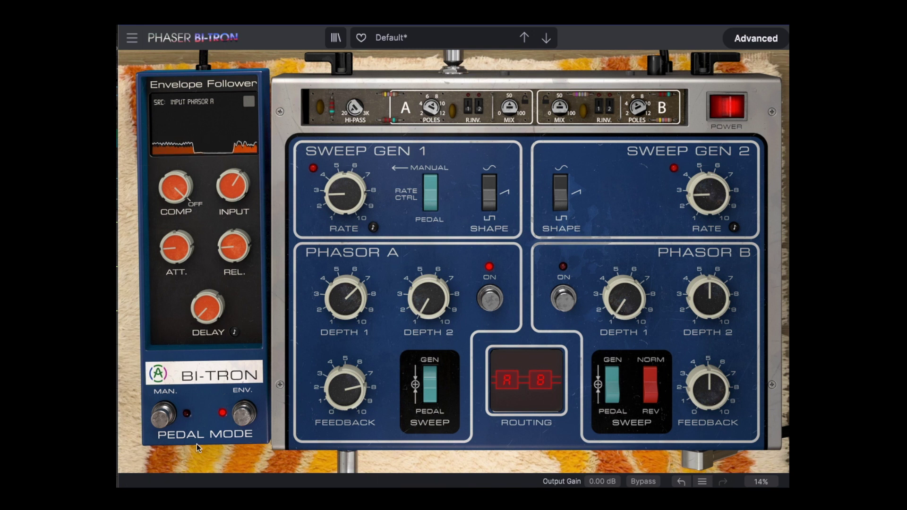
# Step: Lower Phasor A's feedback to 6.20
pyautogui.scroll(-3, 346, 388)
pyautogui.scroll(-2, 338, 399)
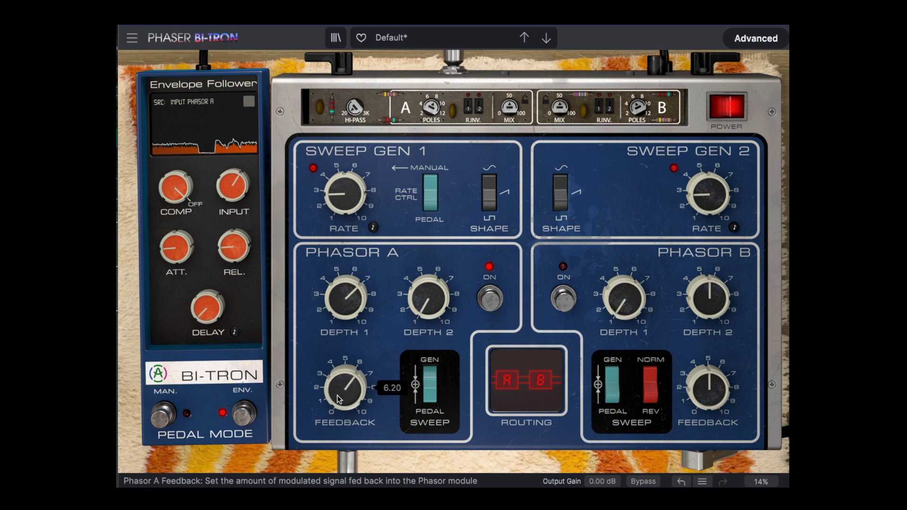
pyautogui.scroll(-3, 338, 399)
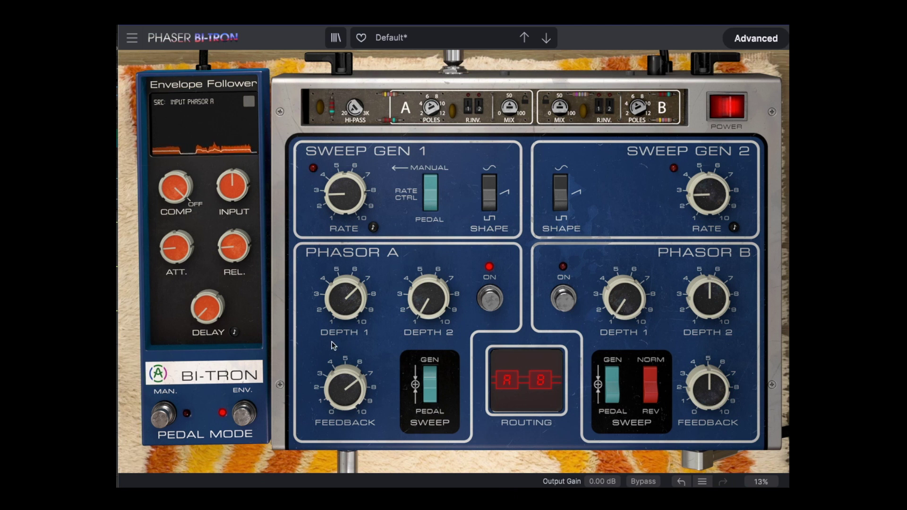
# Step: Raise the Envelope Follower's input gain to 8.64 dB and bring it back down
pyautogui.moveTo(239, 190)
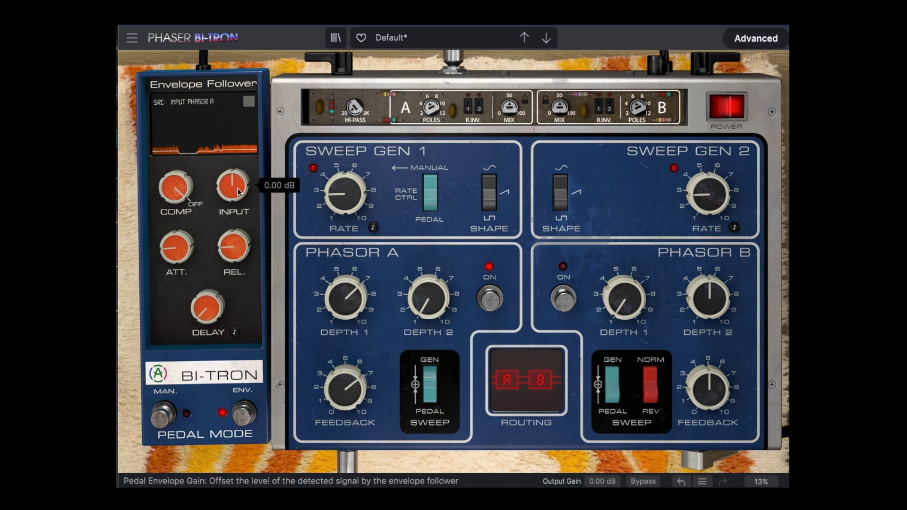
pyautogui.moveTo(238, 190)
pyautogui.mouseDown()
pyautogui.moveTo(238, 179)
pyautogui.moveTo(239, 191)
pyautogui.mouseUp()
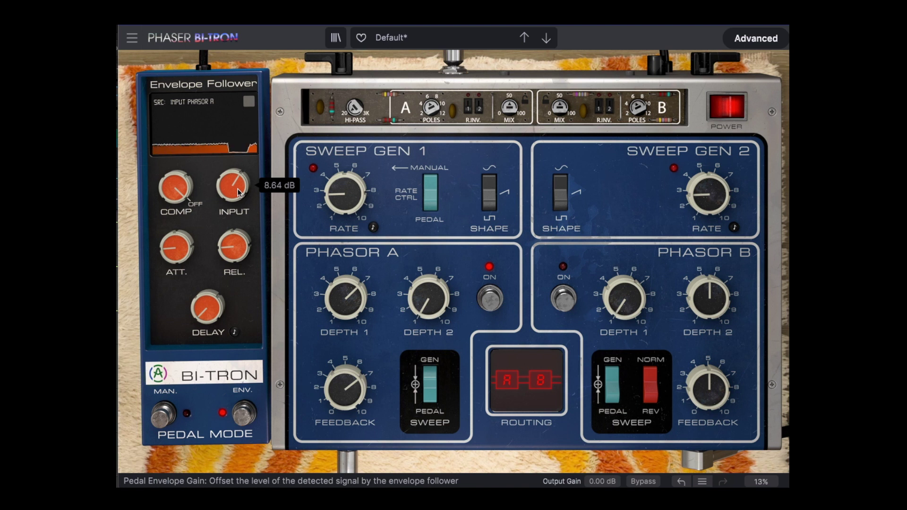
pyautogui.moveTo(238, 192); pyautogui.dragTo(239, 224)
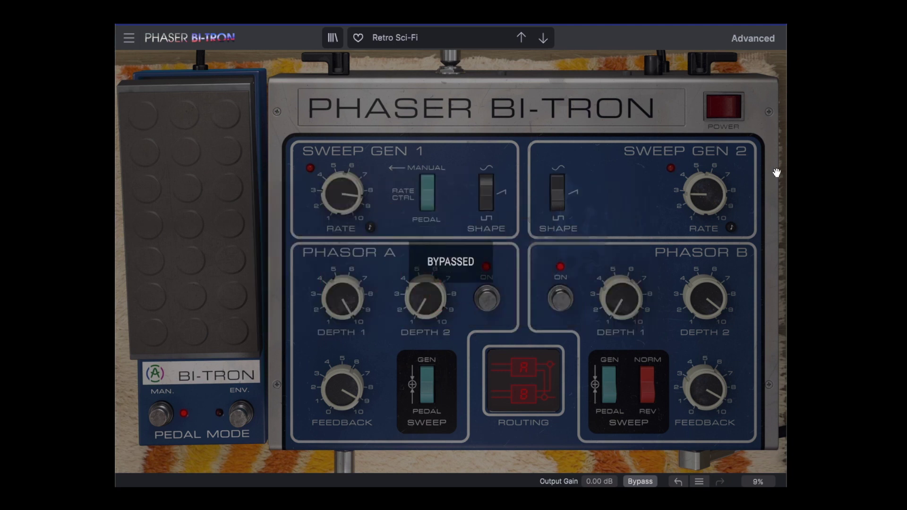
# Step: Power the unit on and raise Phasor A's Depth 2 to about 3.5 and Phasor B's Depth 1 to about 2
pyautogui.click(731, 110)
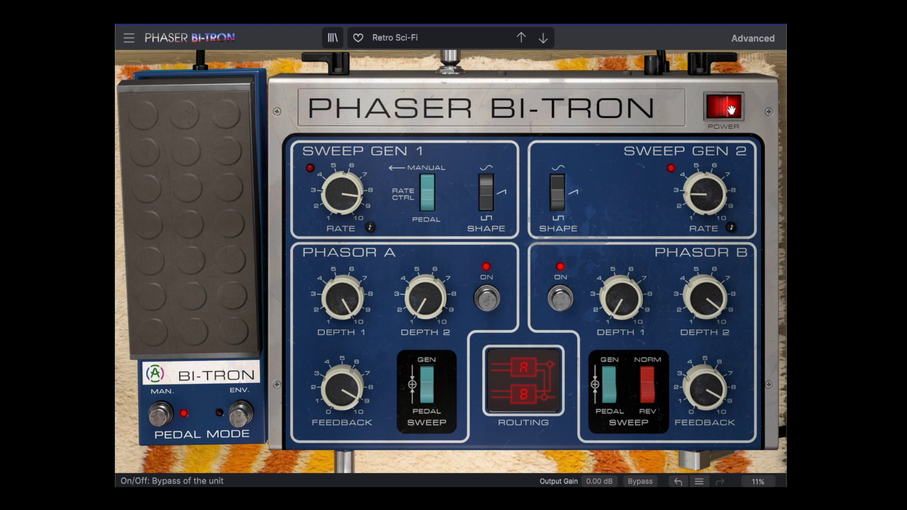
pyautogui.moveTo(425, 298); pyautogui.dragTo(425, 280)
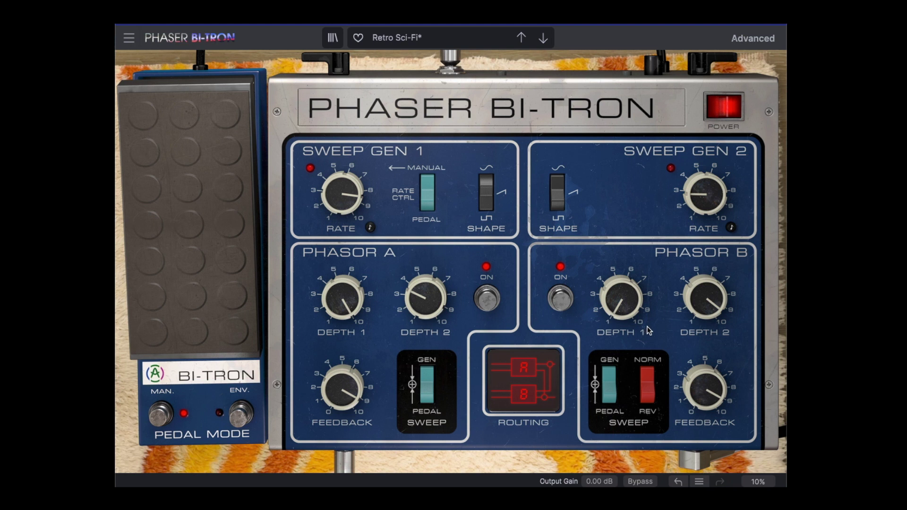
pyautogui.moveTo(621, 297); pyautogui.dragTo(621, 289)
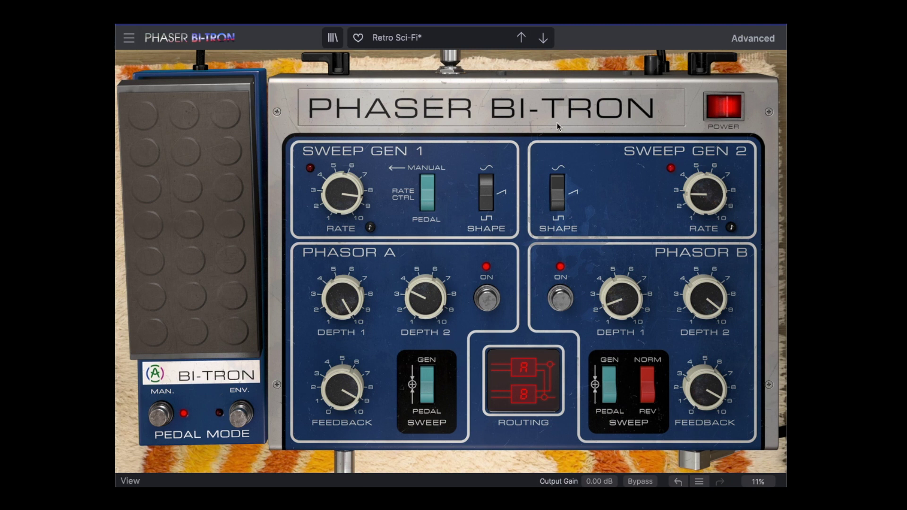
# Step: Show the advanced settings to reach Phasor A's poles in the Retro Sci-Fi preset
pyautogui.click(752, 38)
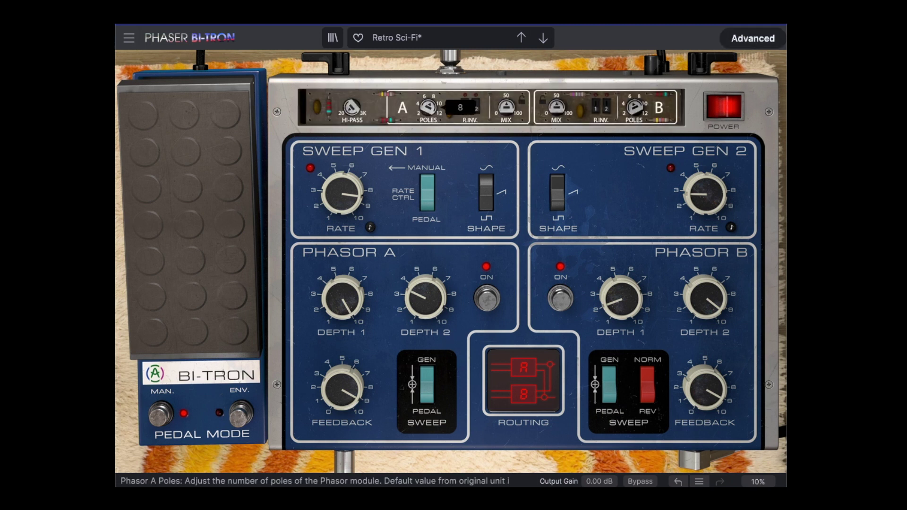